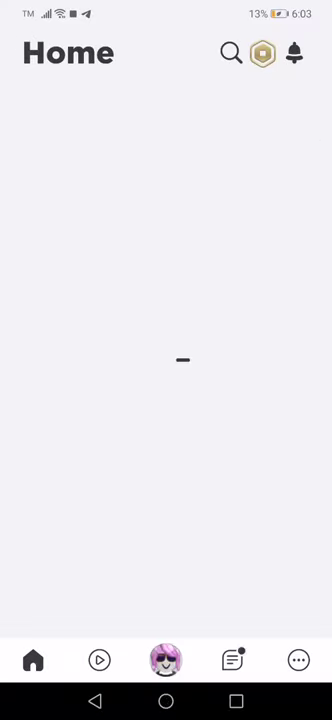
{"action": "scroll", "coordinate": [166, 245], "scroll_direction": "right", "scroll_amount": 5}
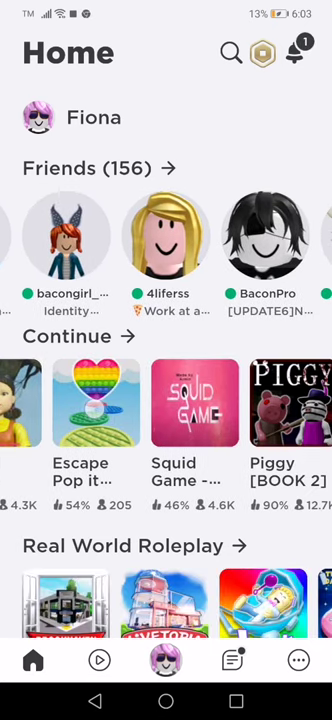
{"action": "scroll", "coordinate": [166, 420], "scroll_direction": "right", "scroll_amount": 3}
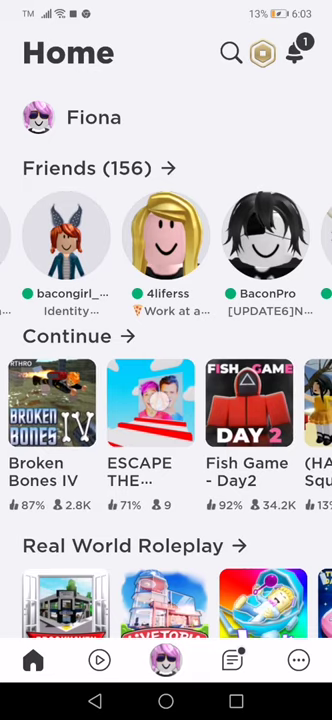
{"action": "scroll", "coordinate": [166, 300], "scroll_direction": "down", "scroll_amount": 2}
{"action": "scroll", "coordinate": [166, 400], "scroll_direction": "right", "scroll_amount": 5}
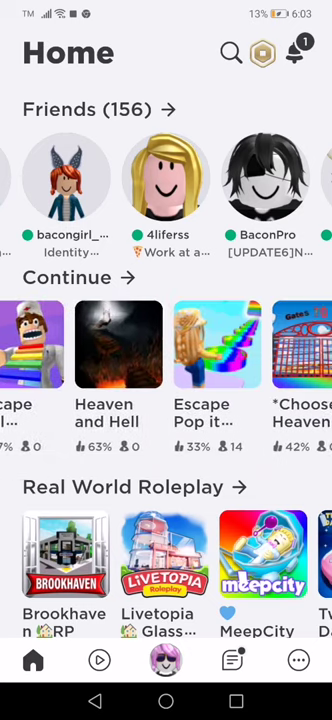
{"action": "scroll", "coordinate": [166, 370], "scroll_direction": "right", "scroll_amount": 3}
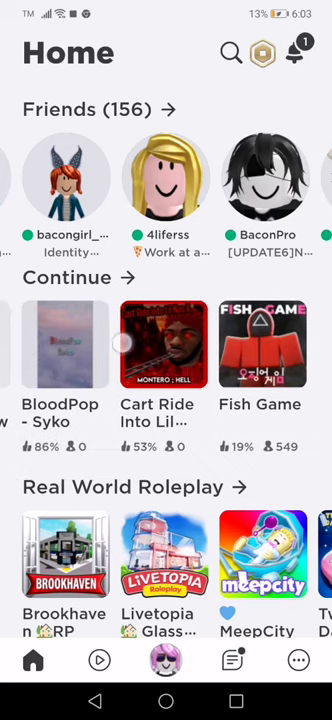
{"action": "scroll", "coordinate": [166, 370], "scroll_direction": "left", "scroll_amount": 3}
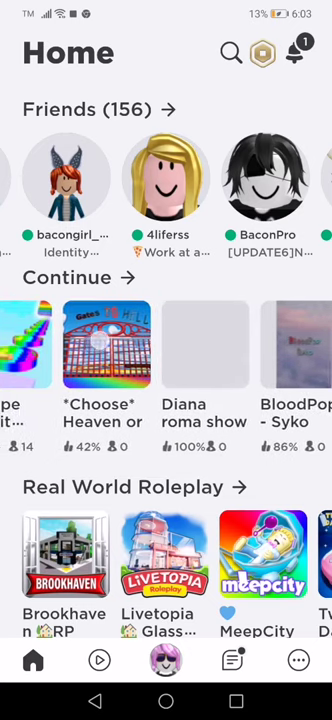
{"action": "scroll", "coordinate": [166, 370], "scroll_direction": "left", "scroll_amount": 1}
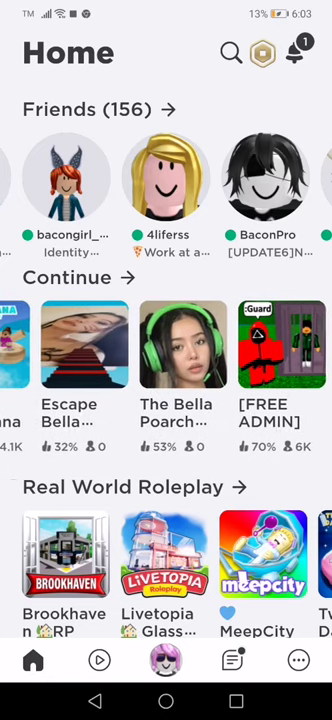
{"action": "scroll", "coordinate": [90, 343], "scroll_direction": "left", "scroll_amount": 1}
{"action": "scroll", "coordinate": [166, 343], "scroll_direction": "right", "scroll_amount": 3}
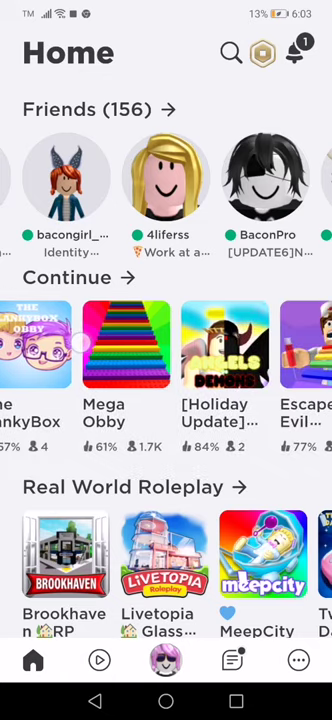
- Pick Mega Obby from the recently played games to bring up its details sheet
{"action": "left_click", "coordinate": [115, 343]}
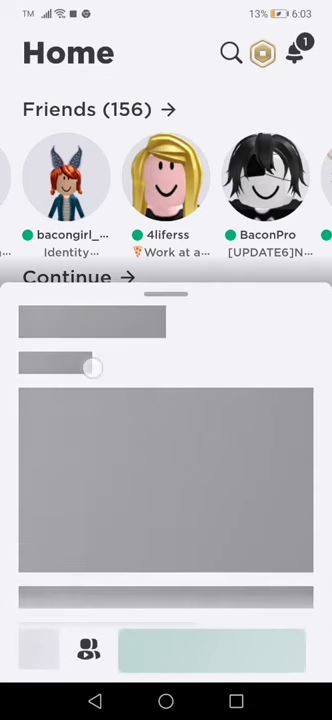